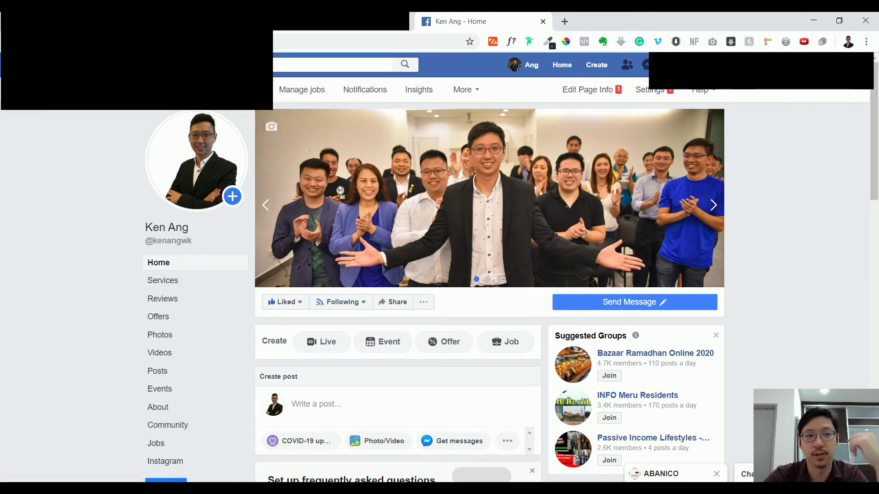
# - Switch to the company website and check it for installed pixels with Facebook Pixel Helper
pyautogui.hotkey('ctrl', 'shift', 'Tab')
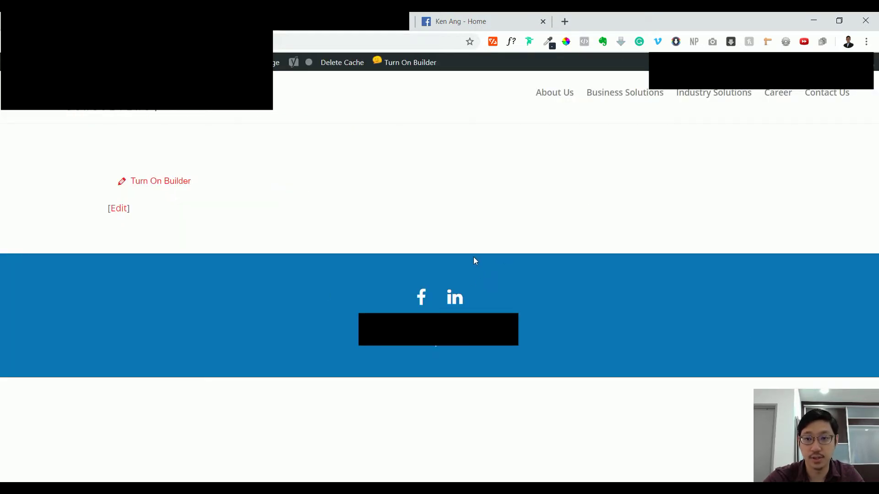
pyautogui.click(586, 45)
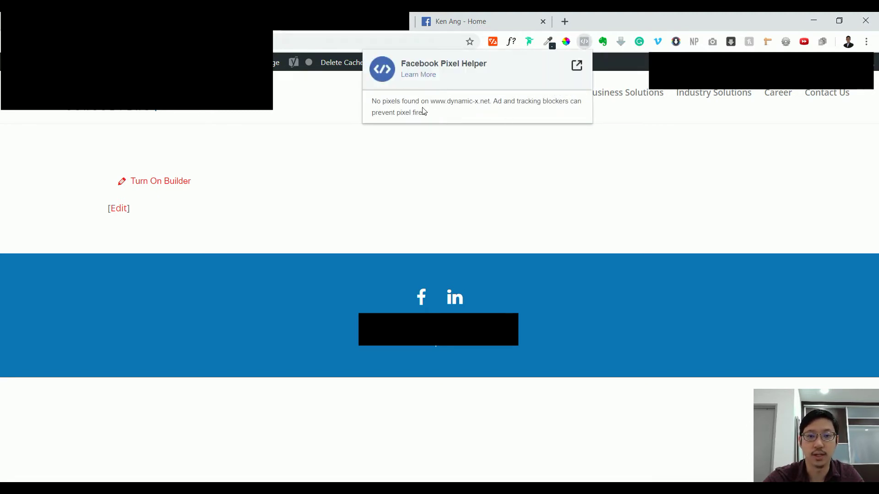
pyautogui.click(440, 196)
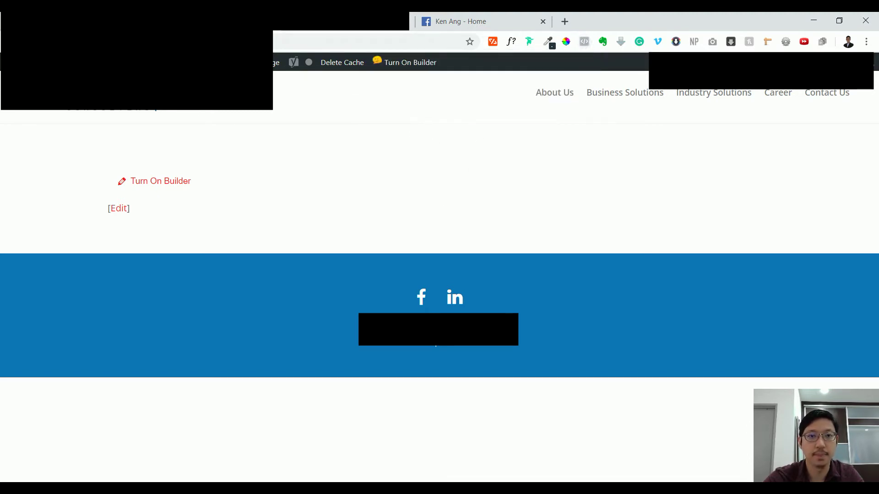
# - Go to the site's WordPress dashboard and search for new plugins matching "header and footer"
pyautogui.click(92, 61)
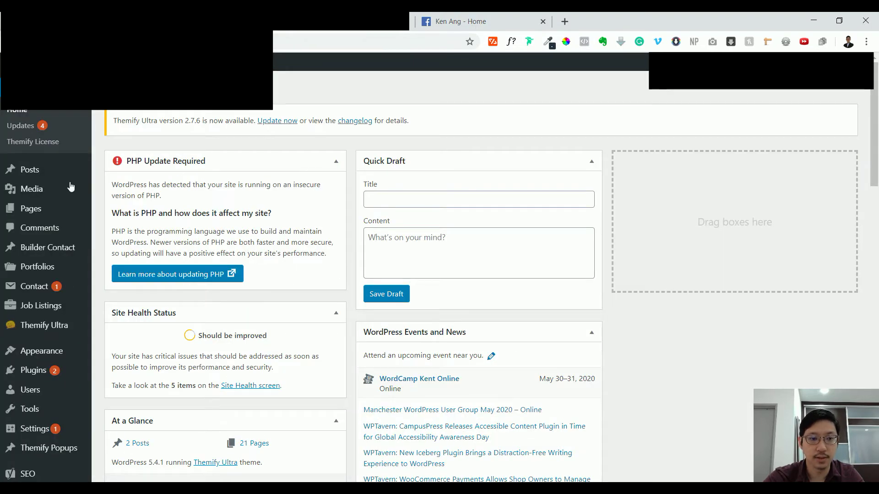
pyautogui.moveTo(33, 372)
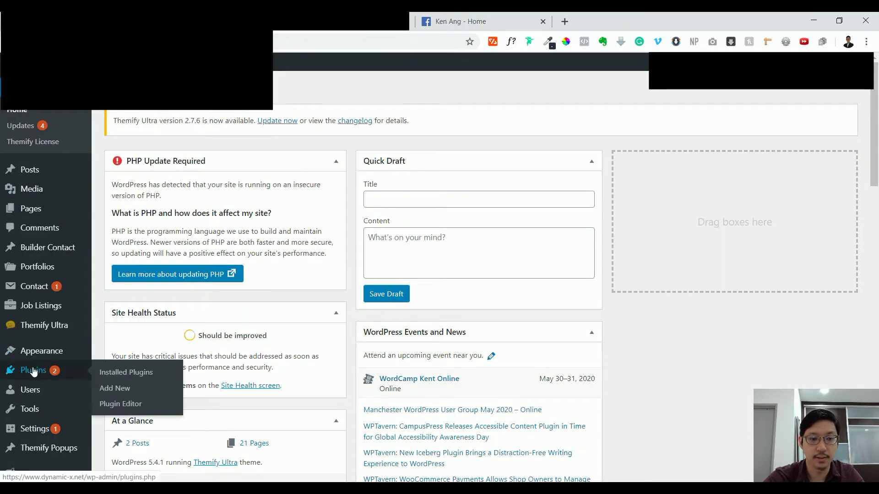
pyautogui.click(123, 392)
pyautogui.click(730, 199)
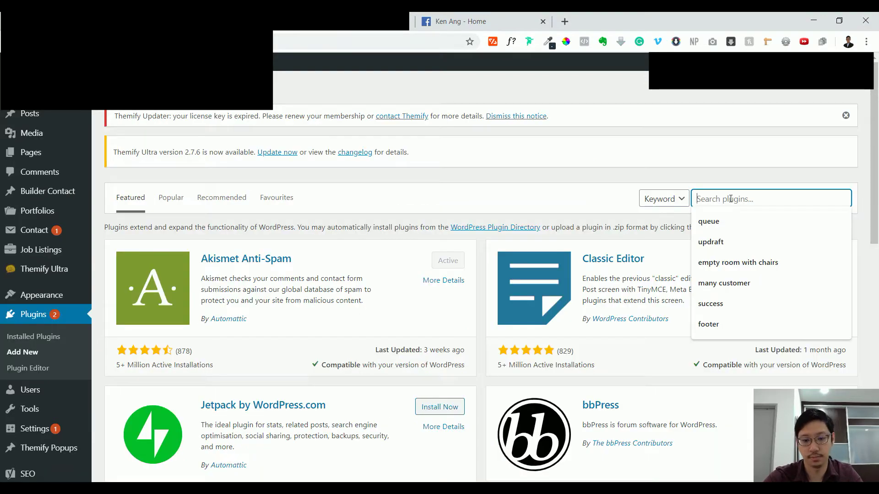
pyautogui.write('header and f')
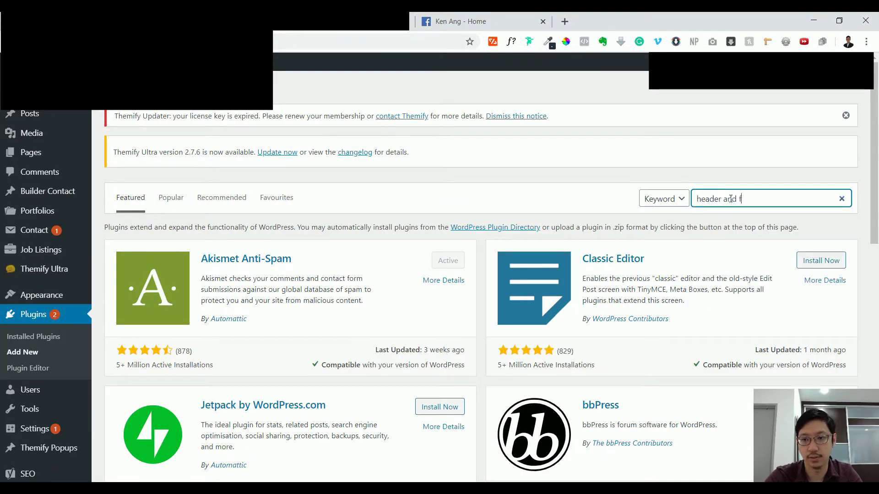
pyautogui.write('ooter')
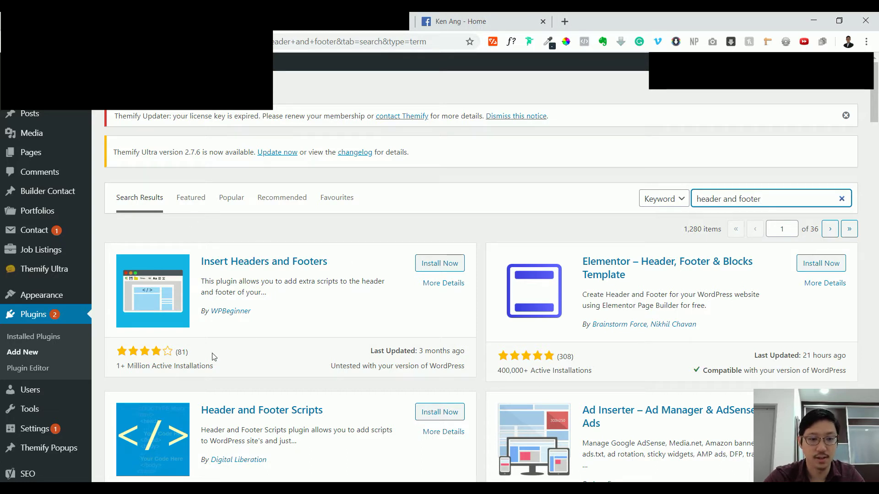
# - Install and activate the Insert Headers and Footers plugin by WPBeginner
pyautogui.scroll(-1, 293, 331)
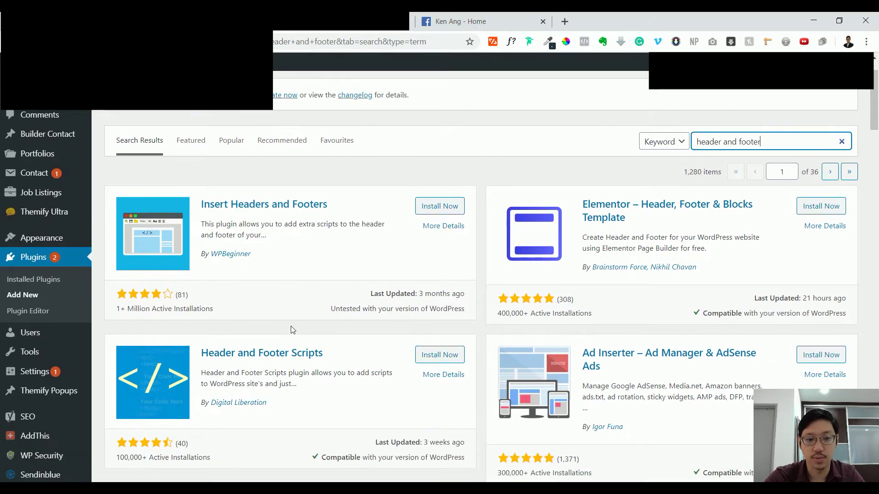
pyautogui.scroll(1, 227, 293)
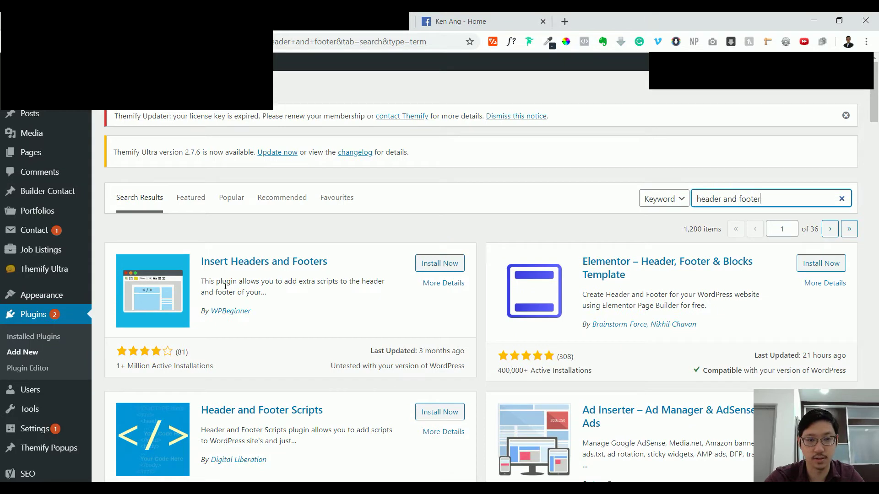
pyautogui.click(441, 263)
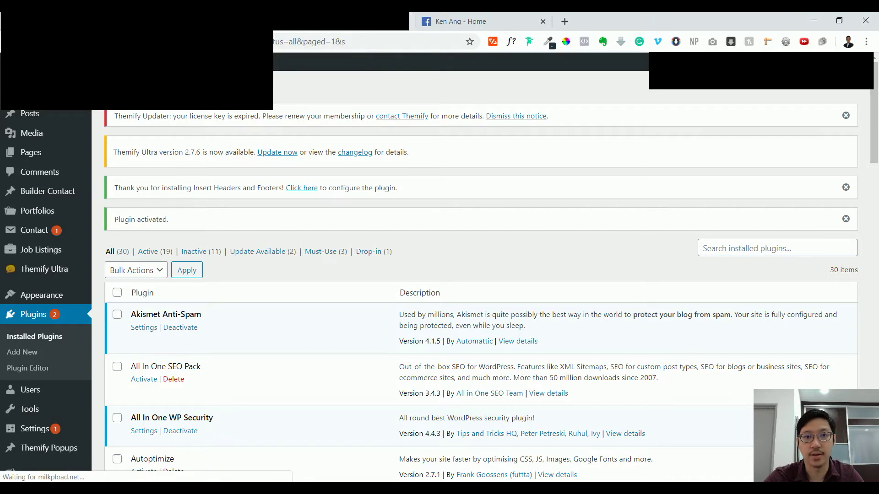
# - Switch to Facebook Ads Manager and open Events Manager from the business tools
pyautogui.click(366, 22)
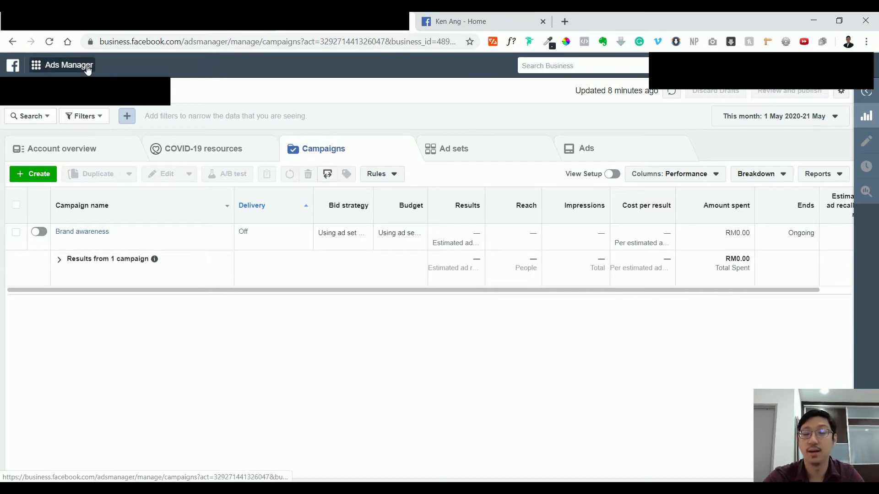
pyautogui.click(37, 66)
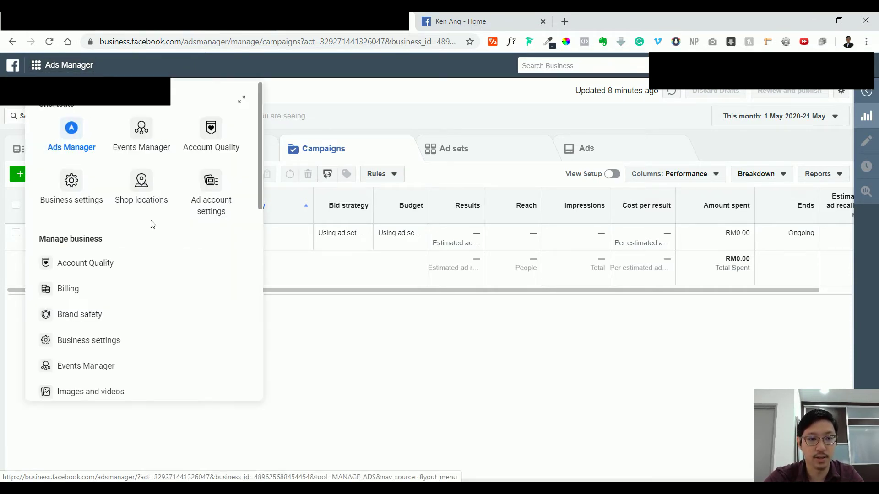
pyautogui.scroll(-2, 151, 221)
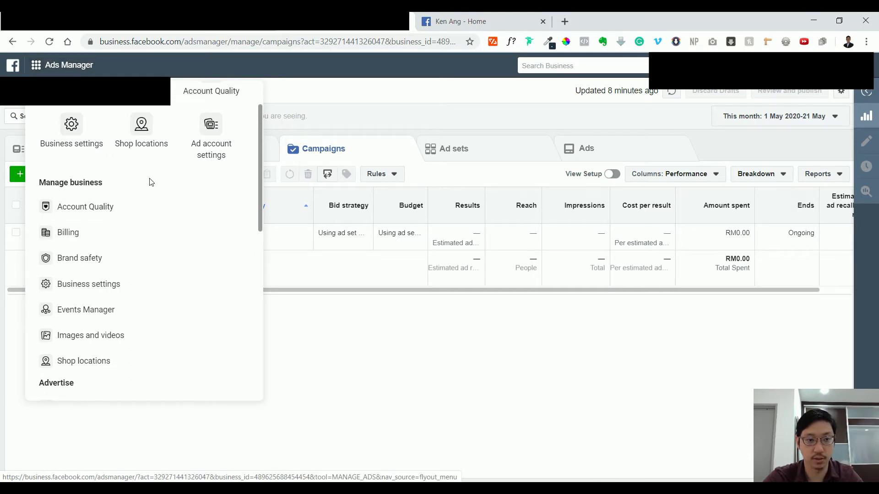
pyautogui.scroll(-3, 205, 220)
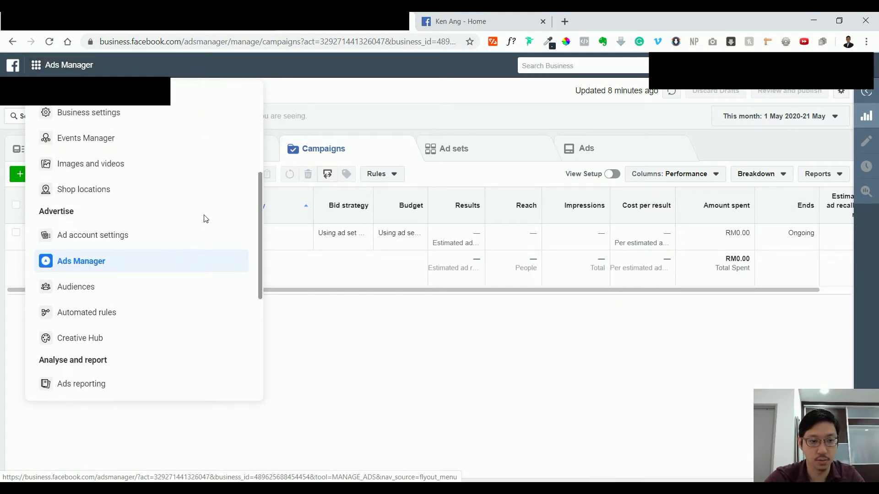
pyautogui.scroll(-1, 206, 219)
pyautogui.scroll(4, 205, 218)
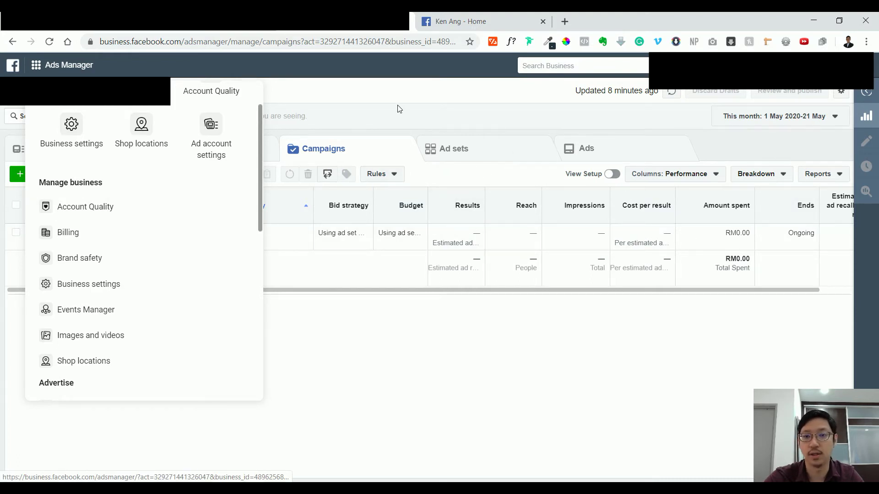
pyautogui.click(128, 311)
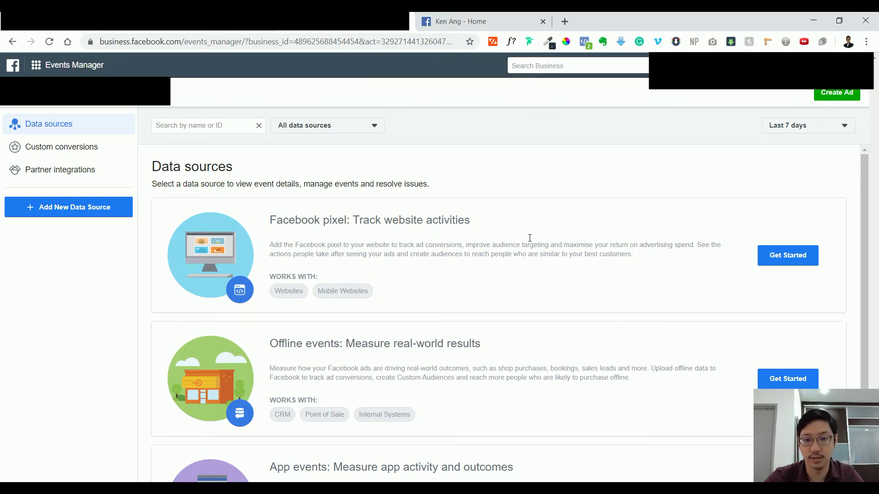
pyautogui.click(786, 255)
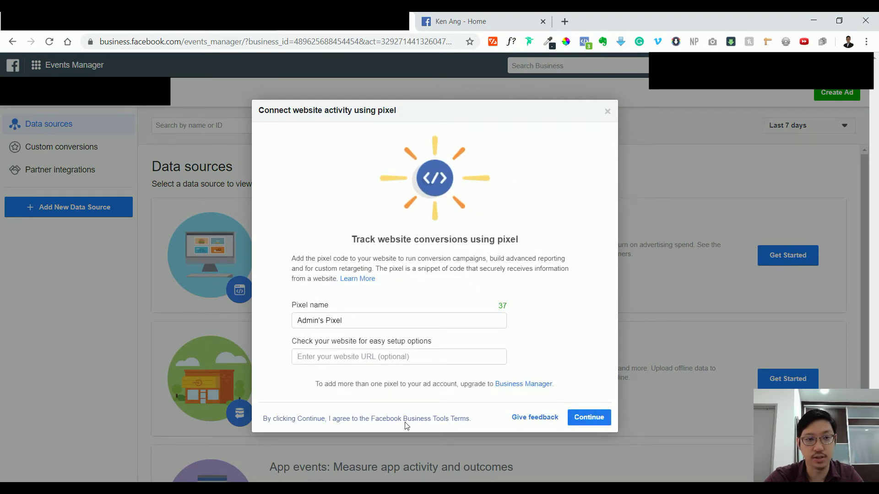
pyautogui.click(595, 423)
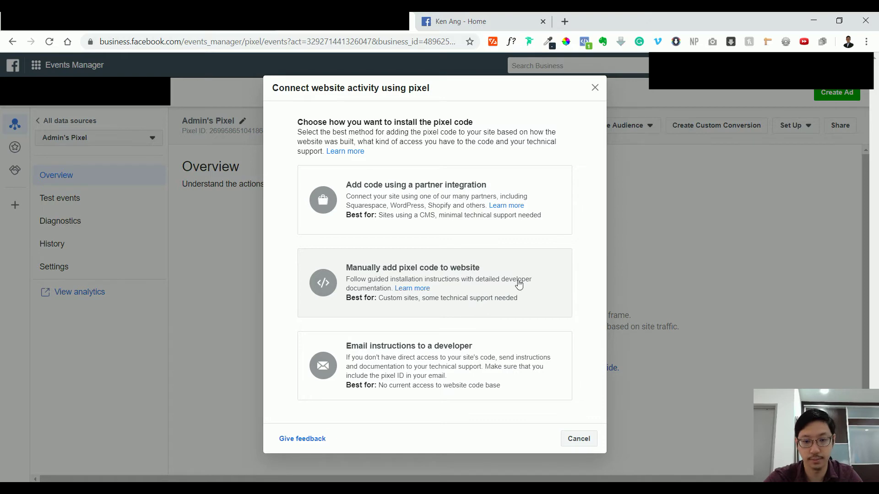
pyautogui.click(492, 283)
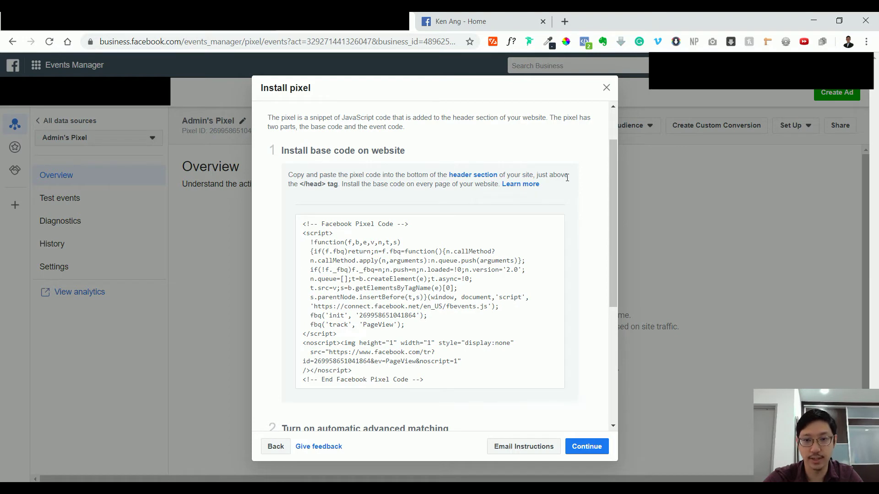
pyautogui.click(430, 310)
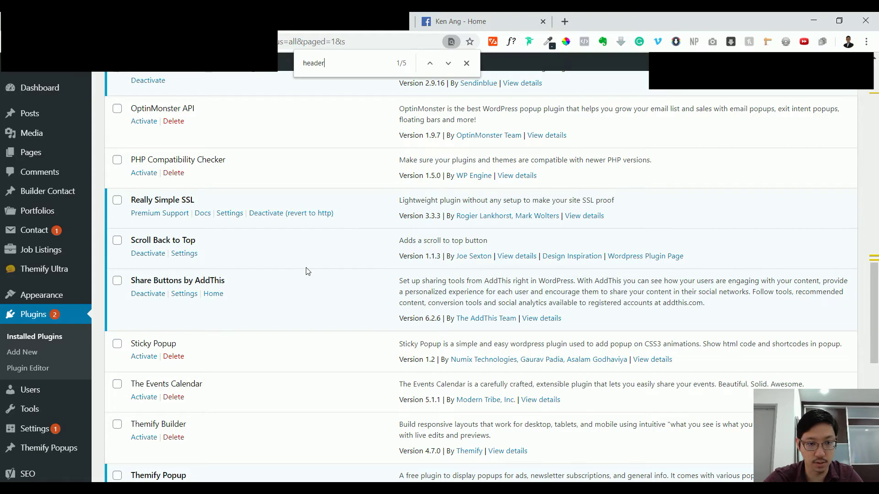
# - Return to WordPress, locate the plugin in the installed list with the search term "header", and open the Insert Headers and Footers settings
pyautogui.scroll(2, 307, 271)
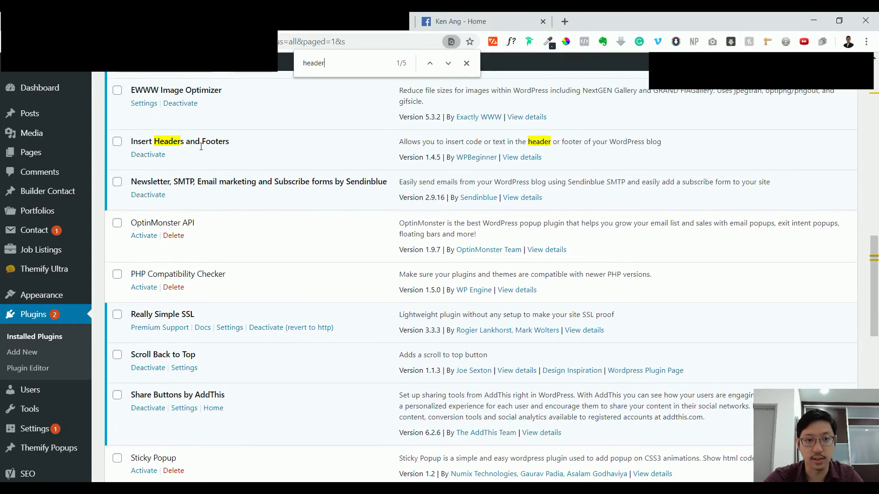
pyautogui.press('Escape')
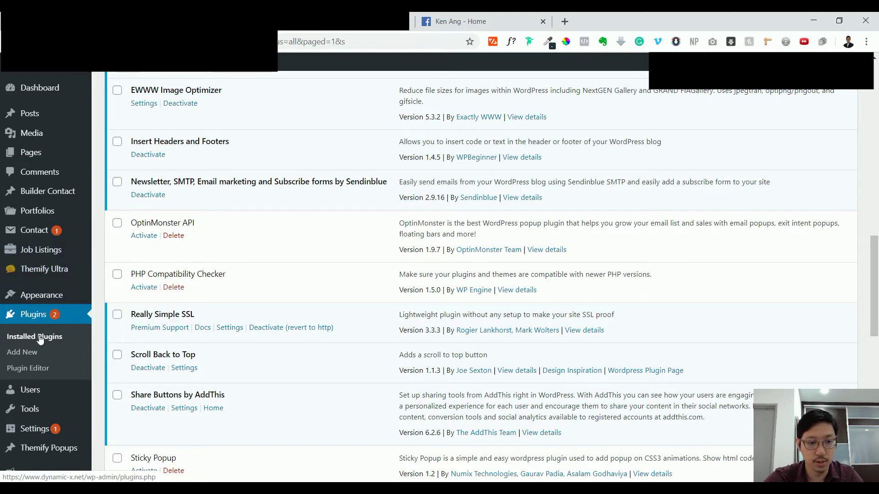
pyautogui.moveTo(36, 428)
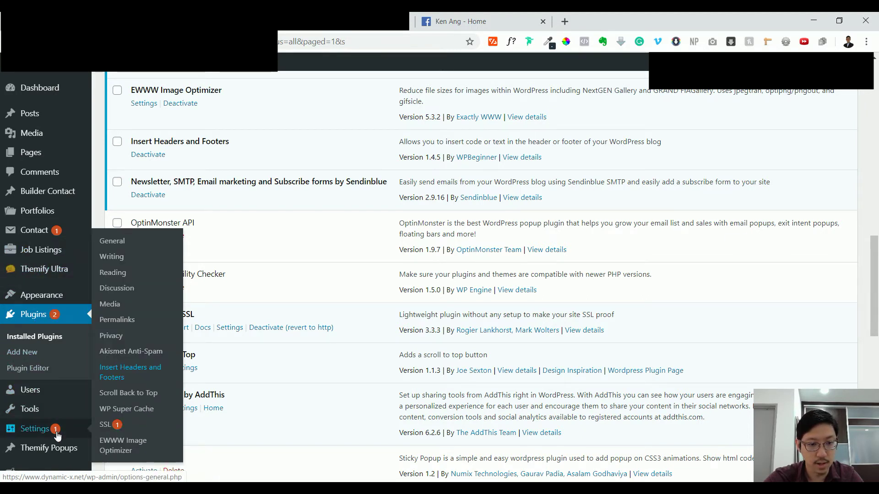
pyautogui.click(138, 372)
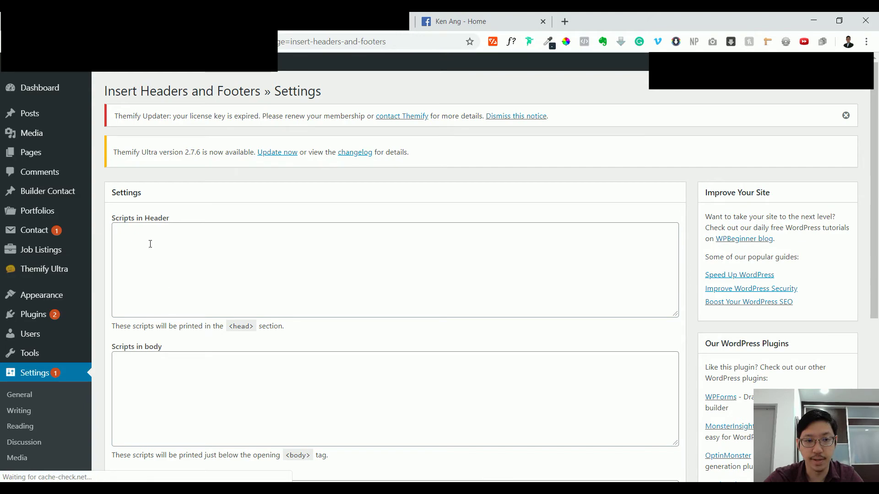
# - Paste the copied Facebook pixel base code into the header scripts and save the settings
pyautogui.scroll(-3, 416, 278)
pyautogui.scroll(-3, 415, 278)
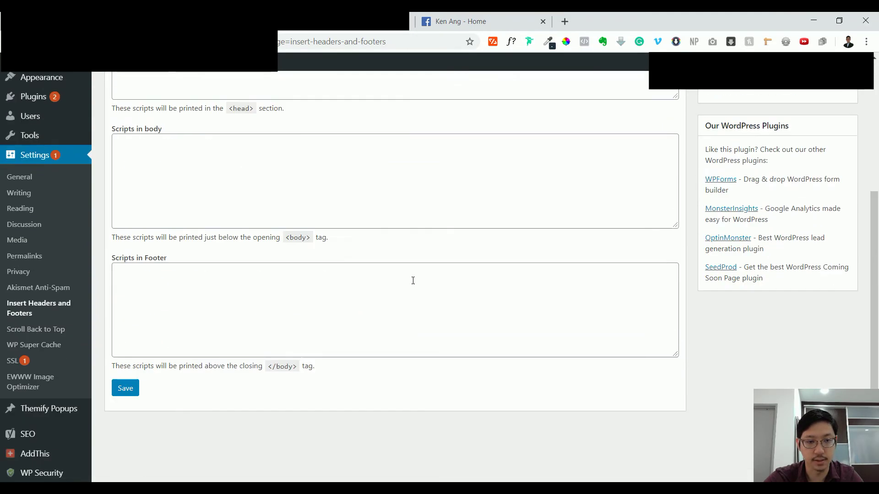
pyautogui.scroll(4, 319, 350)
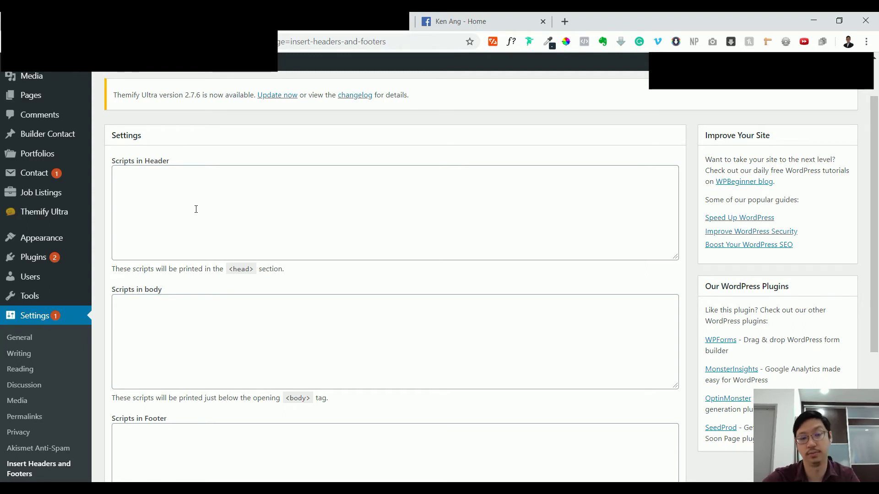
pyautogui.click(191, 194)
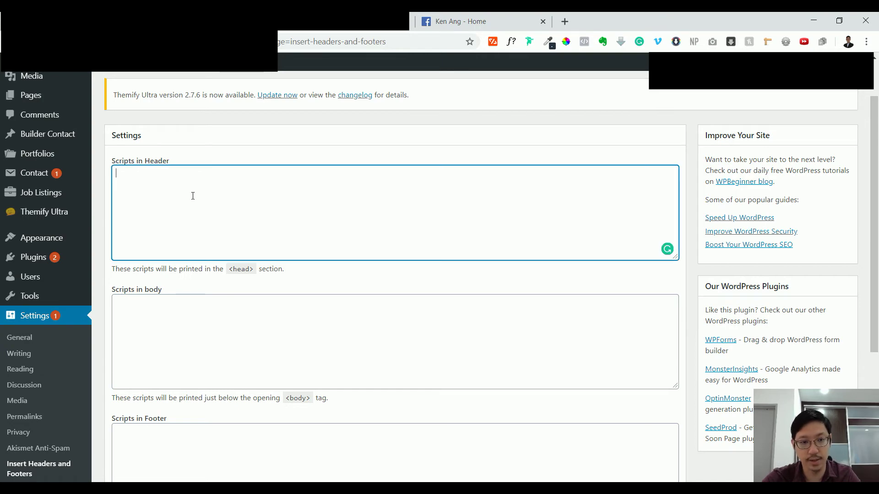
pyautogui.hotkey('ctrl', 'v')
pyautogui.scroll(-5, 505, 269)
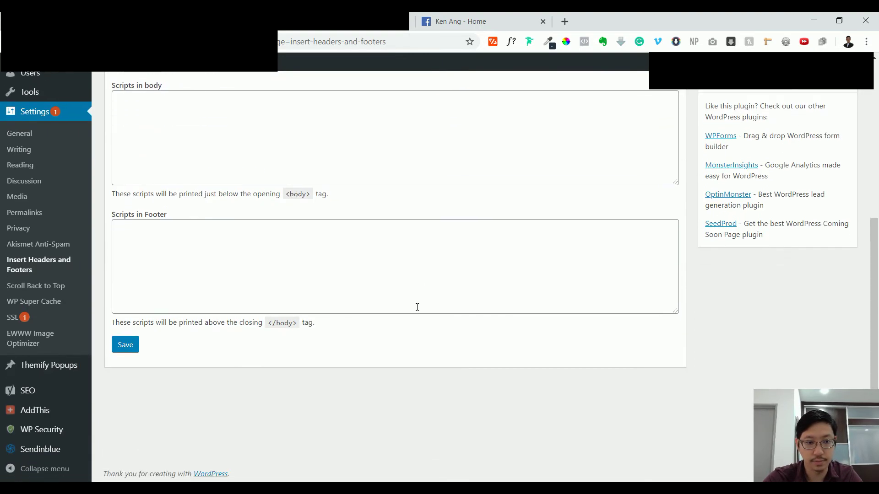
pyautogui.click(119, 348)
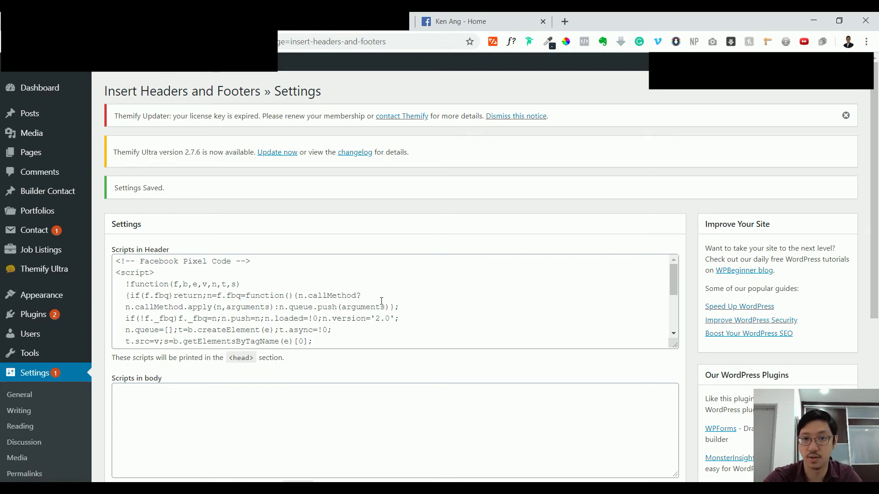
# - Visit the website's front end and check the page for the newly added pixel with Facebook Pixel Helper
pyautogui.click(46, 78)
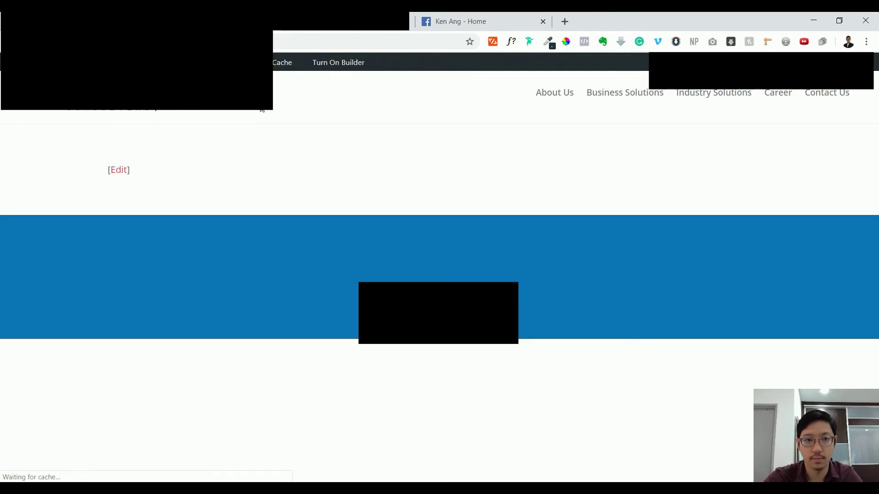
pyautogui.click(584, 42)
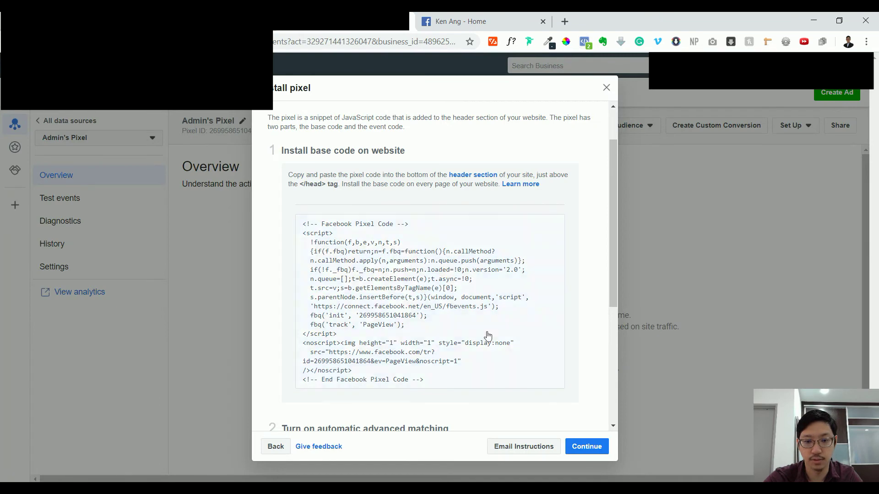
# - Send test traffic to the website's URL to test the pixel base code, and return to the pixel installation dialog
pyautogui.scroll(-5, 479, 332)
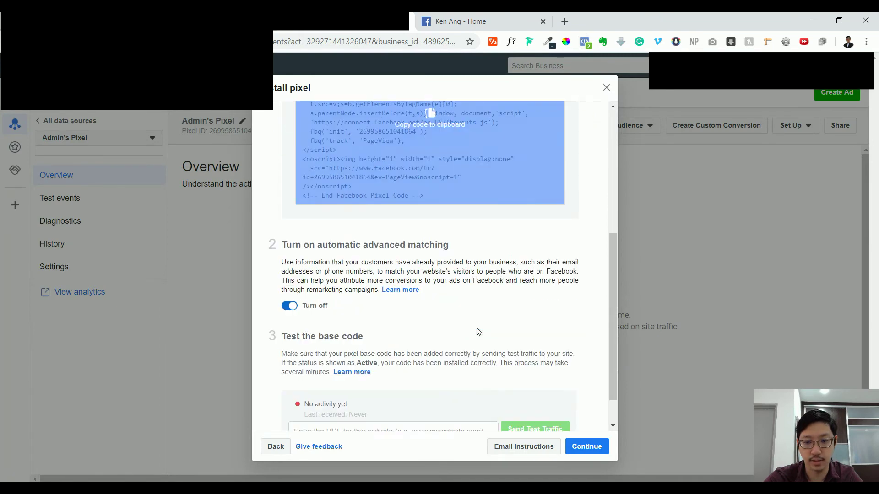
pyautogui.scroll(-1, 478, 332)
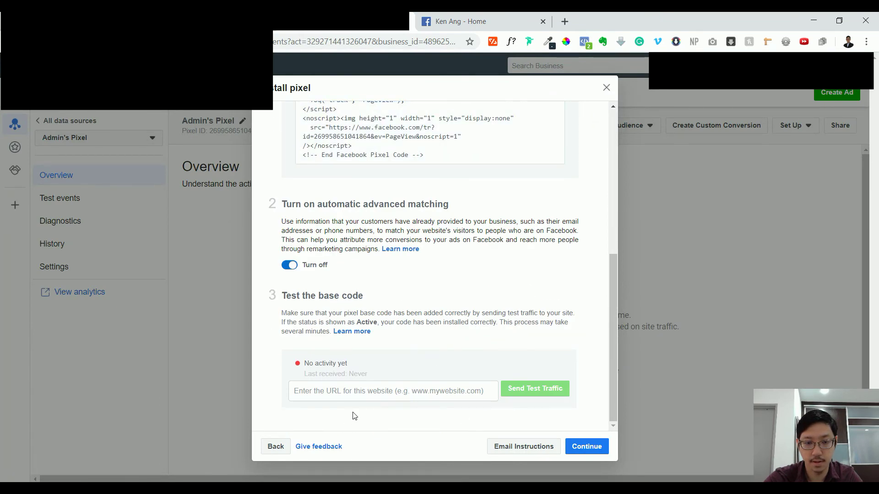
pyautogui.scroll(2, 483, 267)
pyautogui.scroll(-2, 366, 339)
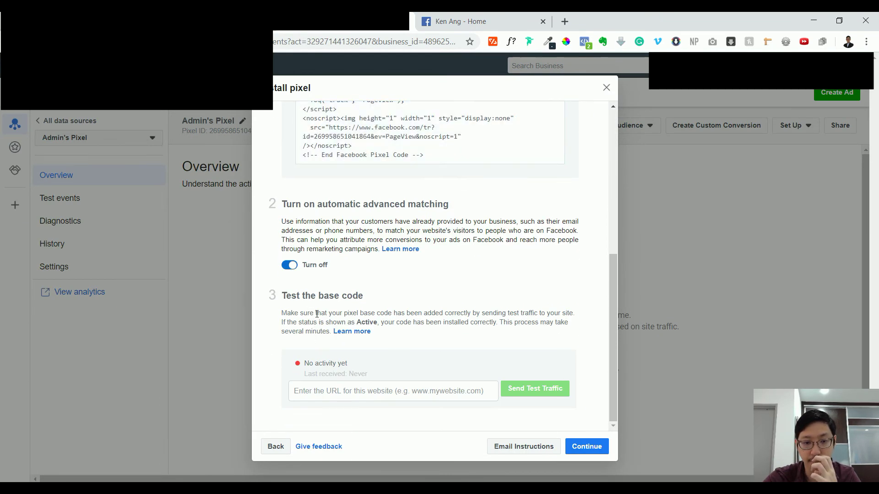
pyautogui.click(432, 390)
pyautogui.hotkey('ctrl', 'v')
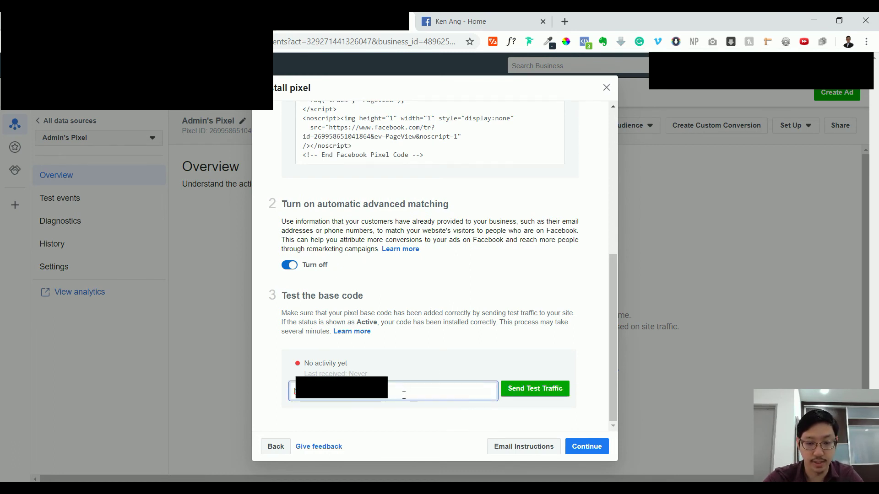
pyautogui.click(535, 389)
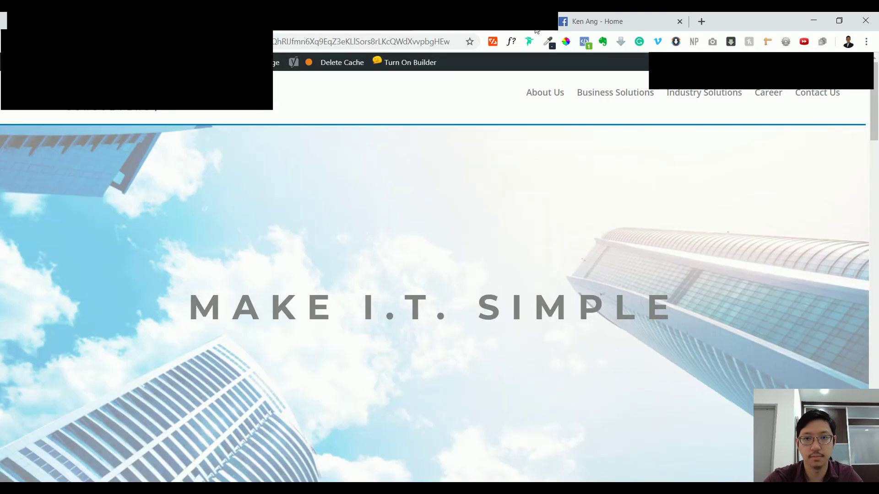
pyautogui.click(680, 21)
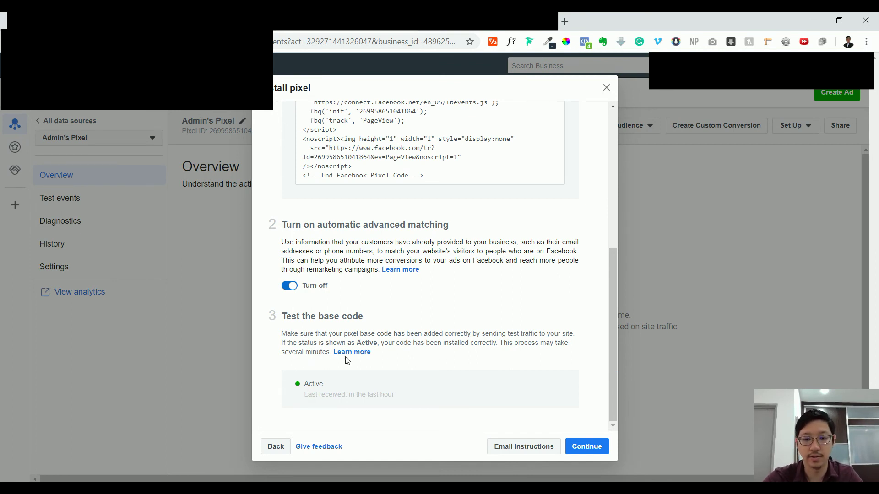
# - Continue past the base code installation and cancel the event setup to return to the pixel's overview
pyautogui.click(587, 451)
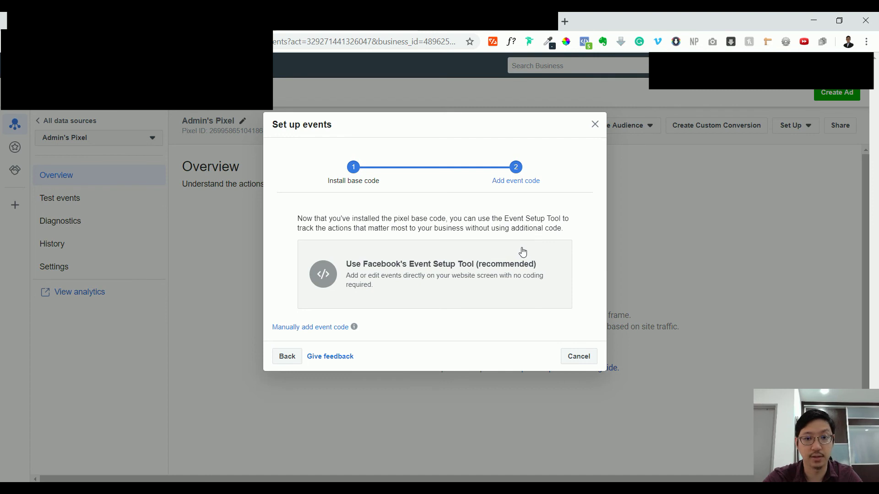
pyautogui.click(577, 361)
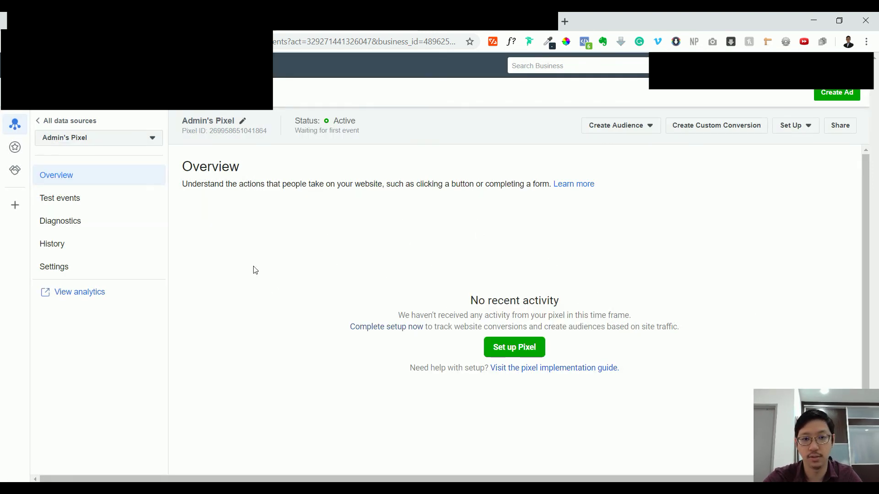
# - Recheck the website's front end with Facebook Pixel Helper and switch to the open Facebook page
pyautogui.hotkey('ctrl', 'Tab')
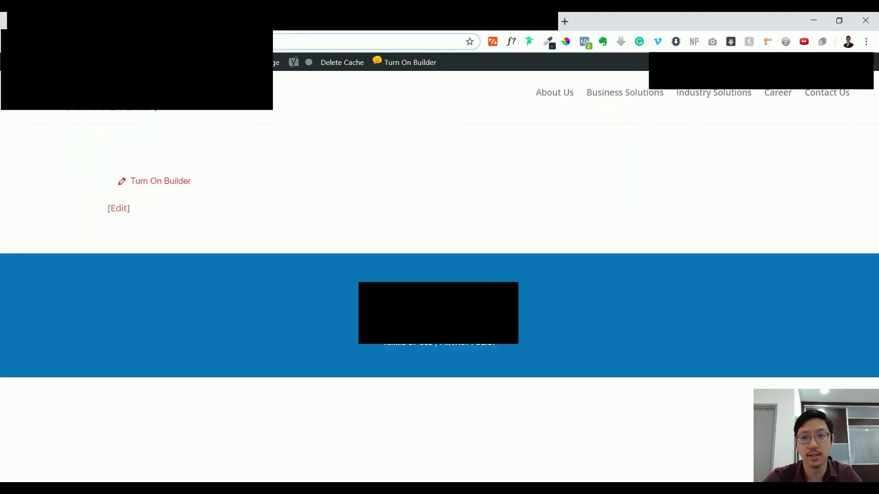
pyautogui.click(583, 42)
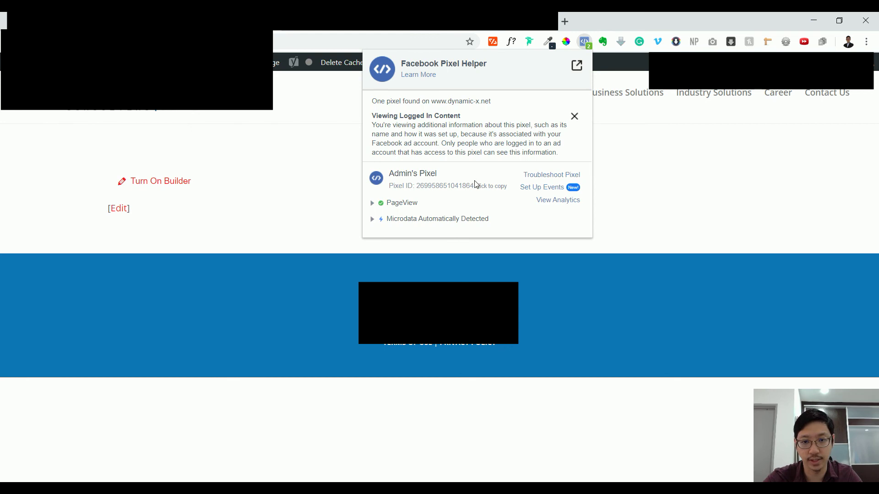
pyautogui.click(458, 21)
pyautogui.click(457, 21)
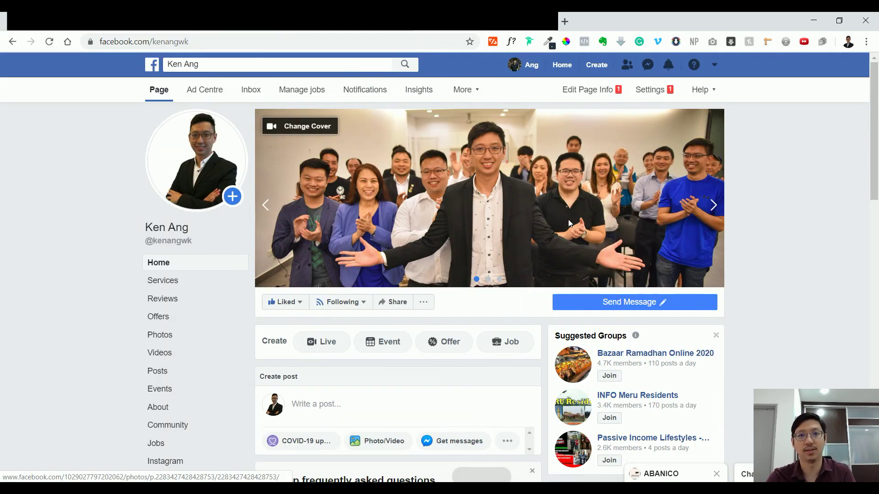